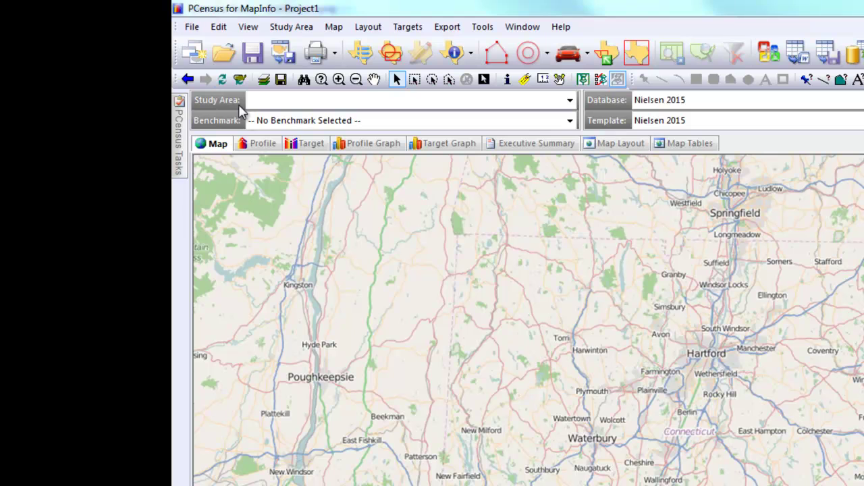
Step: Add the Connecticut ZIP Codes.TAB map layer to the currently open maps
left_click(193, 29)
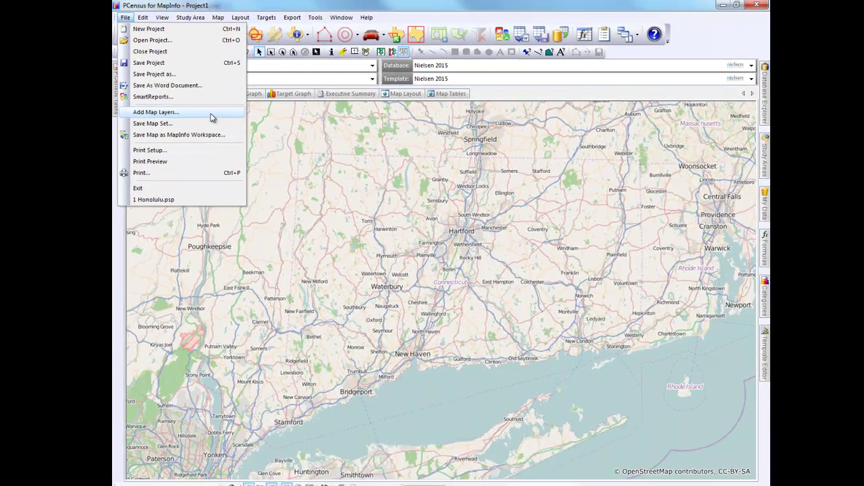
left_click(322, 177)
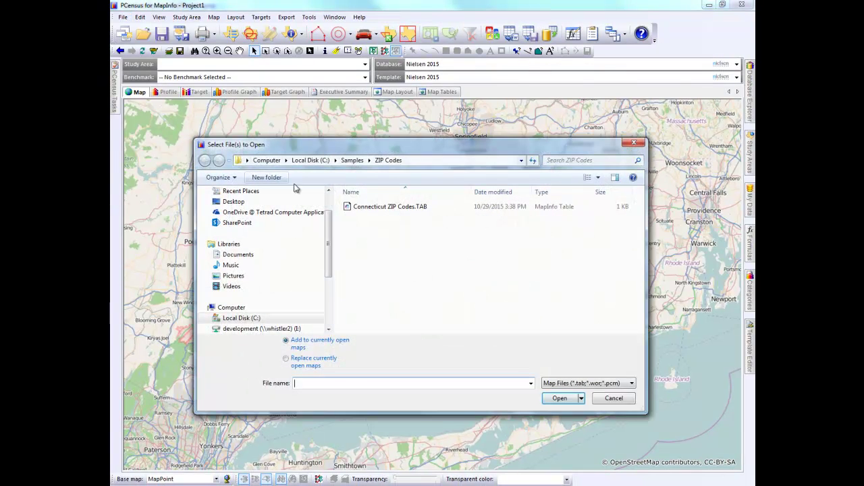
left_click(386, 211)
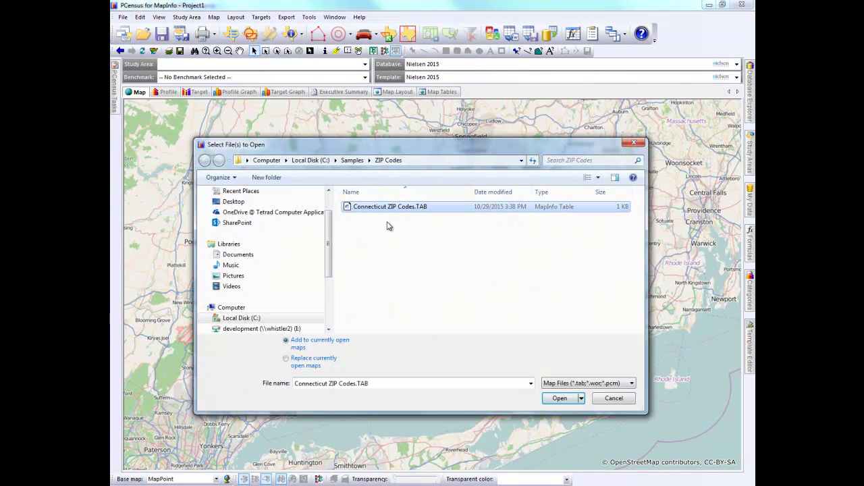
left_click(570, 404)
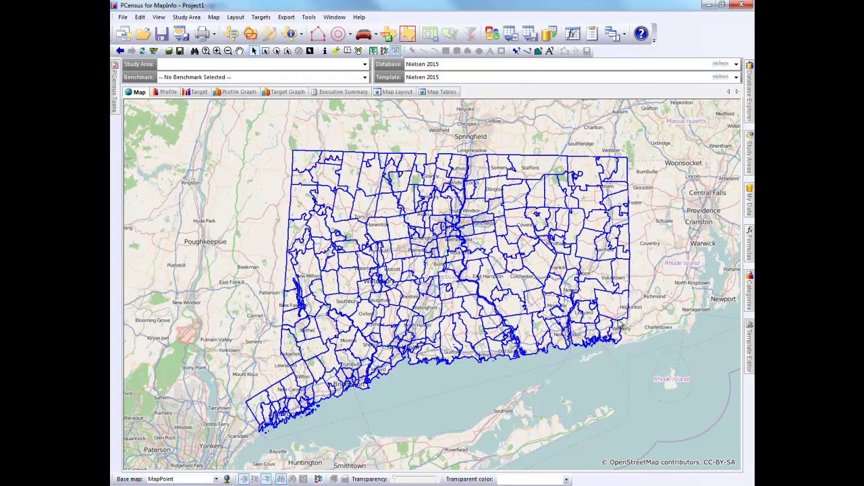
Step: Profile the state of Connecticut from the Nielsen 2015 database as the study area
mouse_move(751, 125)
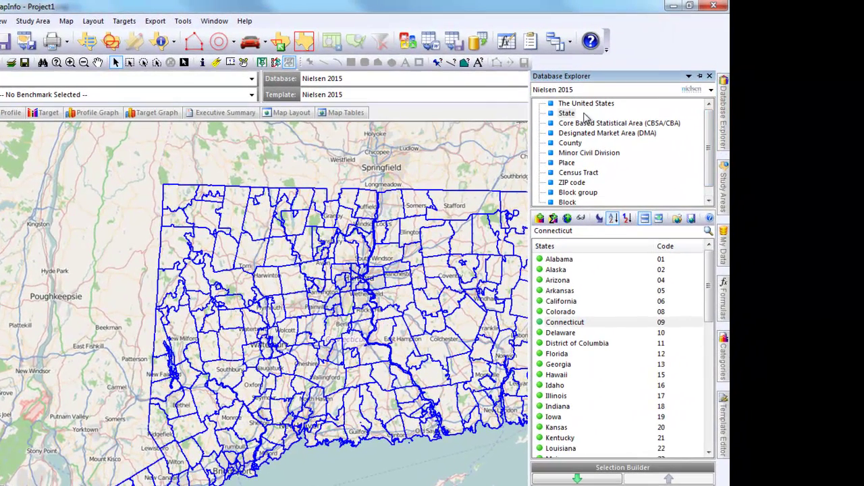
left_click(606, 326)
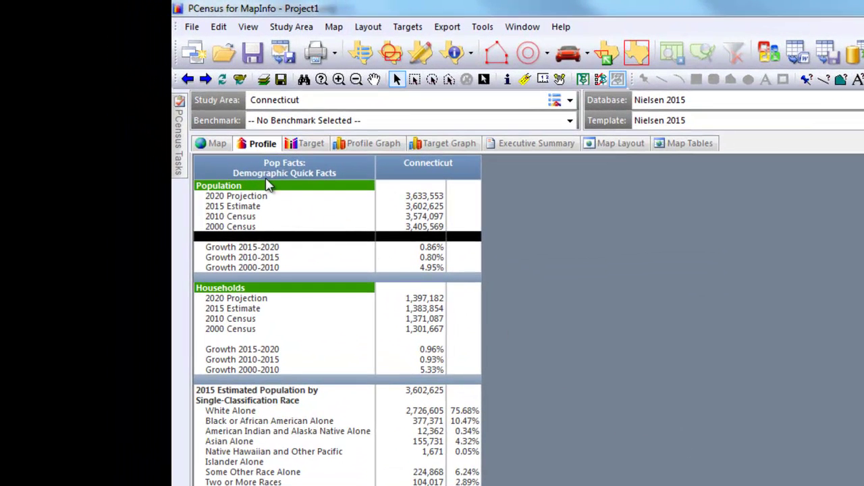
Step: Keep the PCensus Tasks pane pinned open and start the Create Thematic Map task
left_click(180, 142)
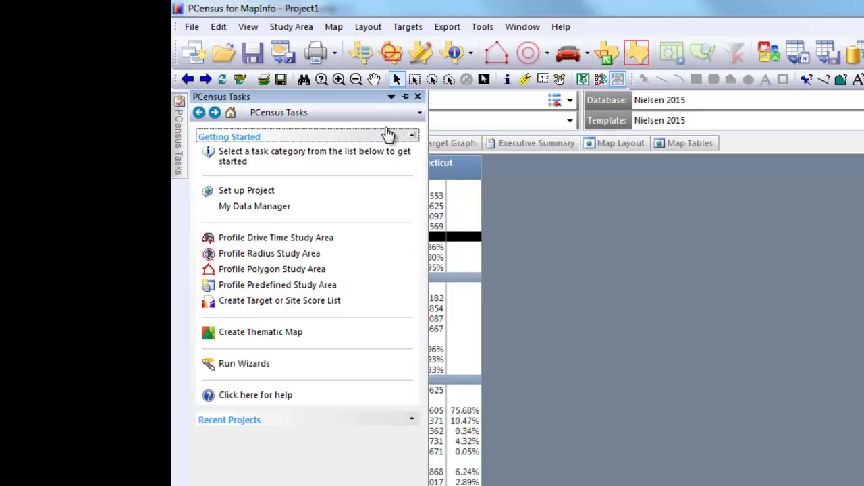
left_click(406, 97)
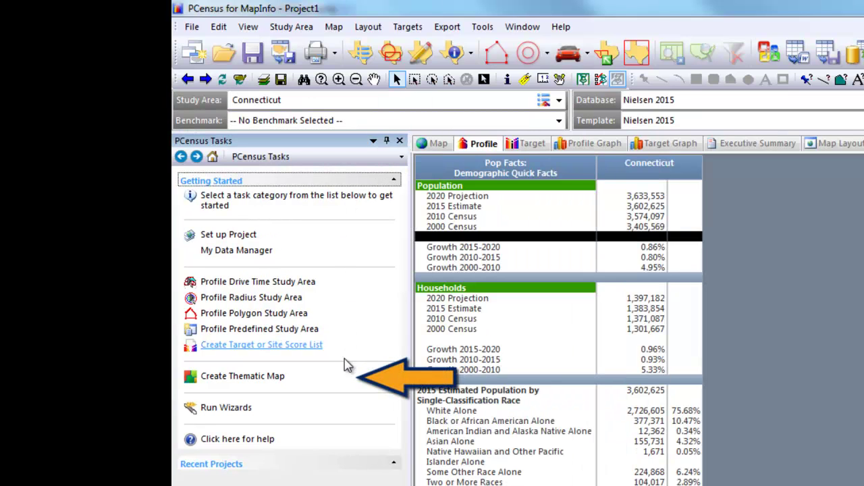
left_click(252, 378)
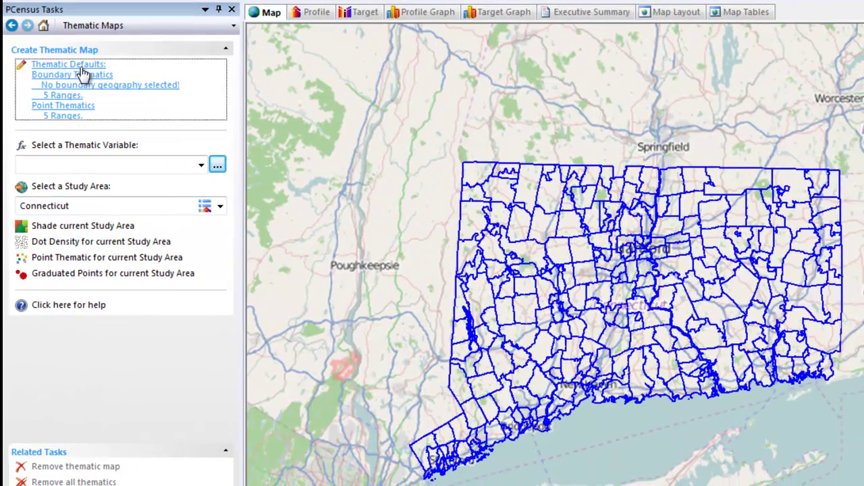
Step: In the thematic defaults, match the ZIP code geography to the Connecticut_ZIP_Codes map layer with CODE as its code column
left_click(240, 198)
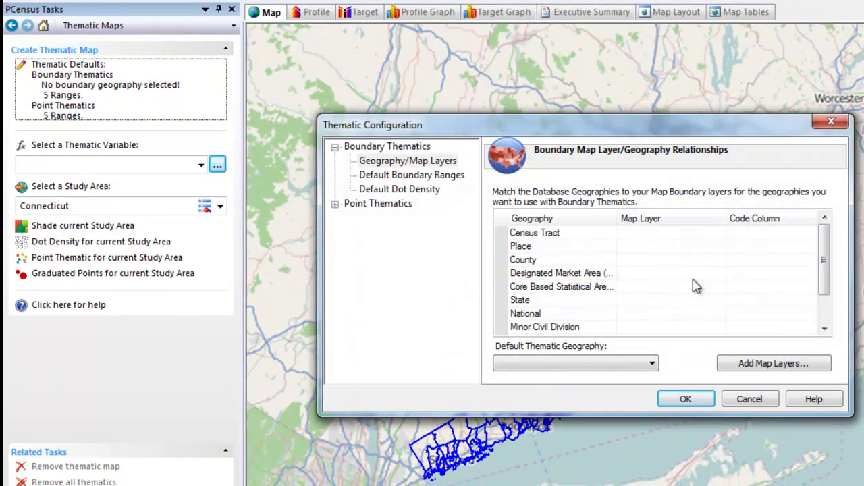
left_click_drag(829, 282, 818, 314)
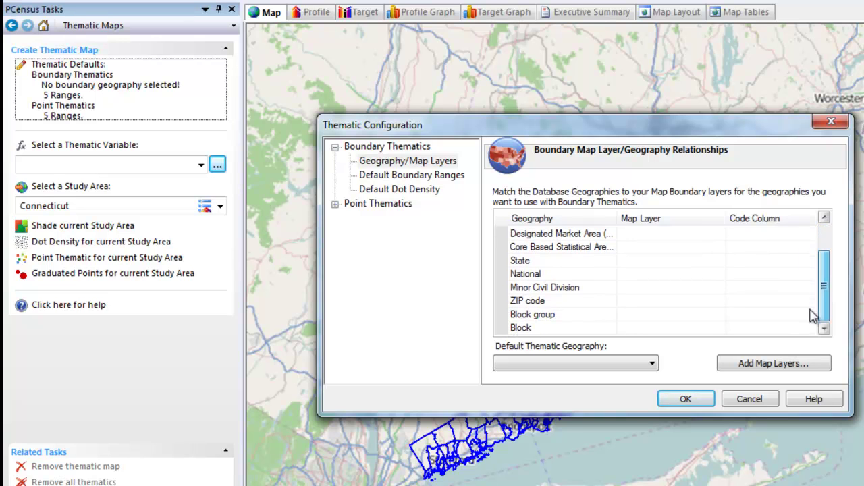
left_click(721, 302)
left_click(722, 303)
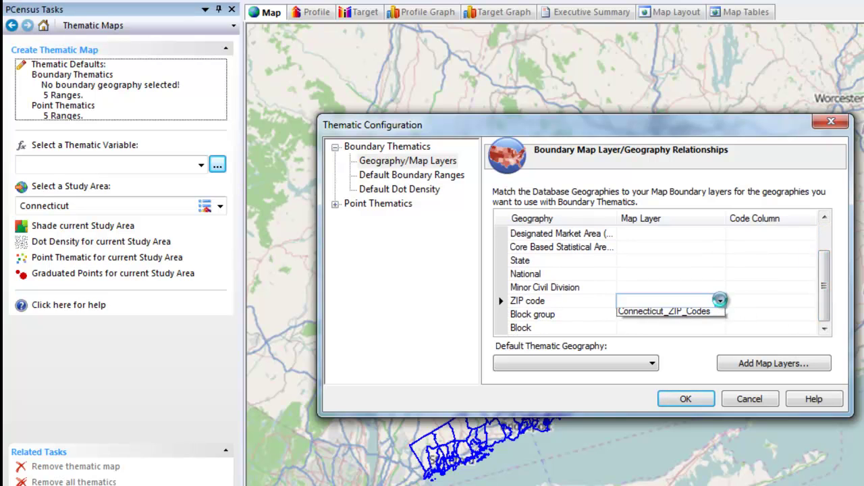
left_click(721, 320)
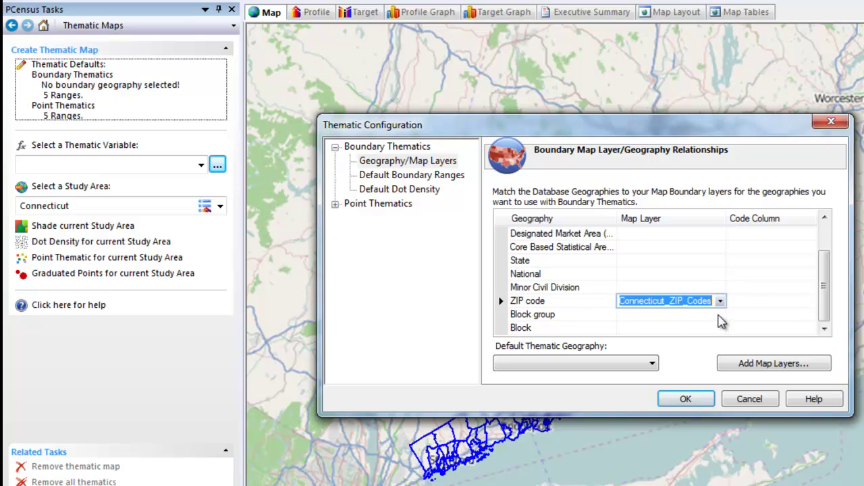
left_click(801, 301)
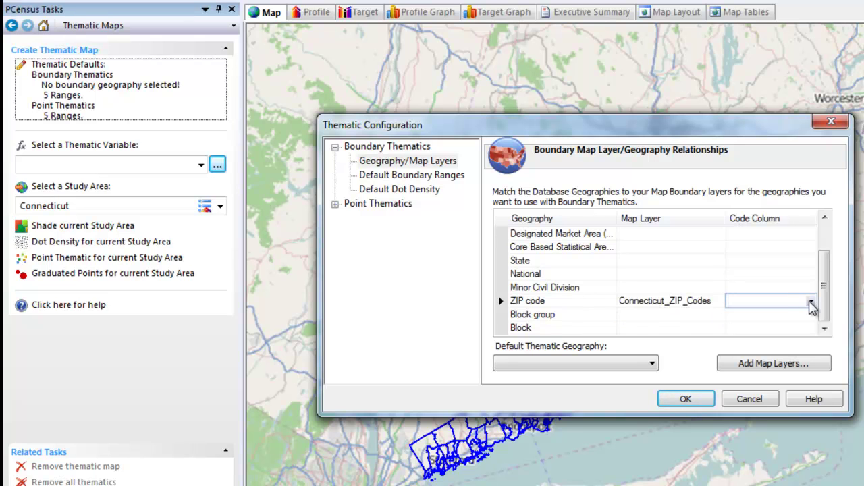
left_click(810, 301)
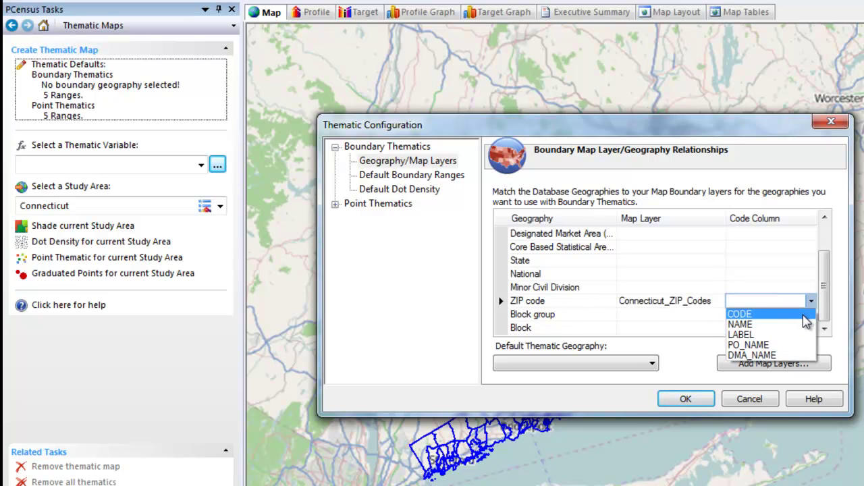
left_click(803, 315)
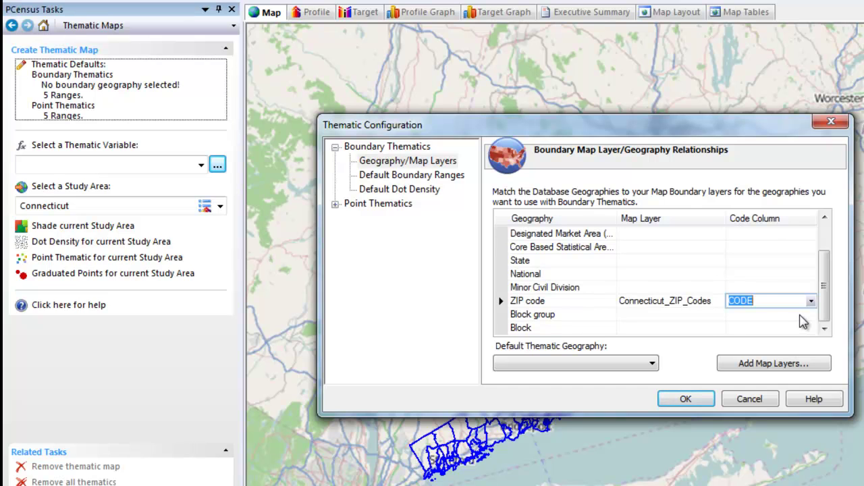
Step: Set the default boundary ranges to a yellow-to-red color ramp rounded by 1,000 and apply the configuration
left_click(459, 176)
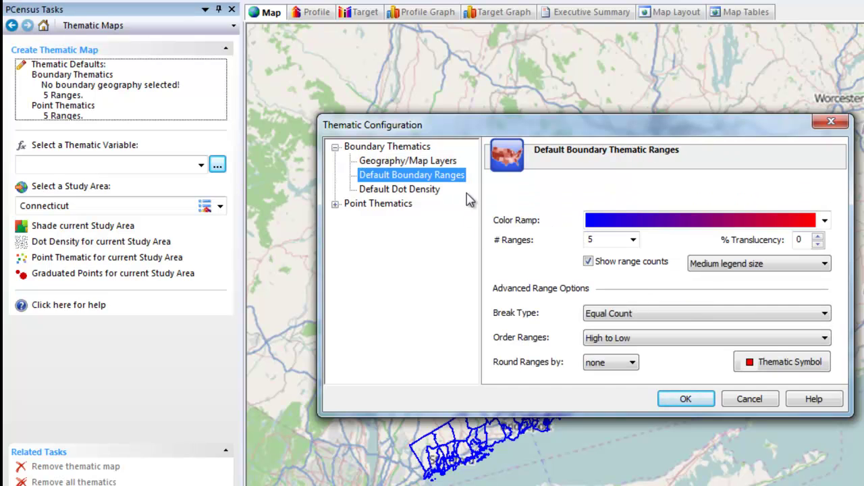
left_click(825, 221)
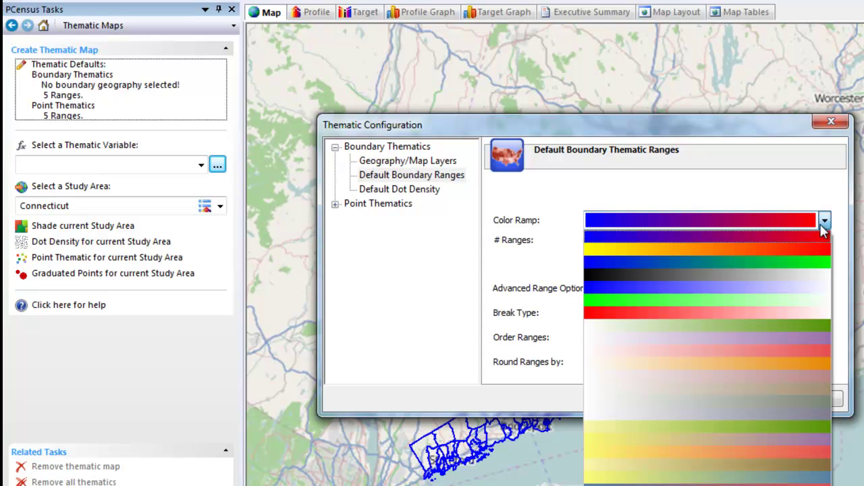
left_click(814, 253)
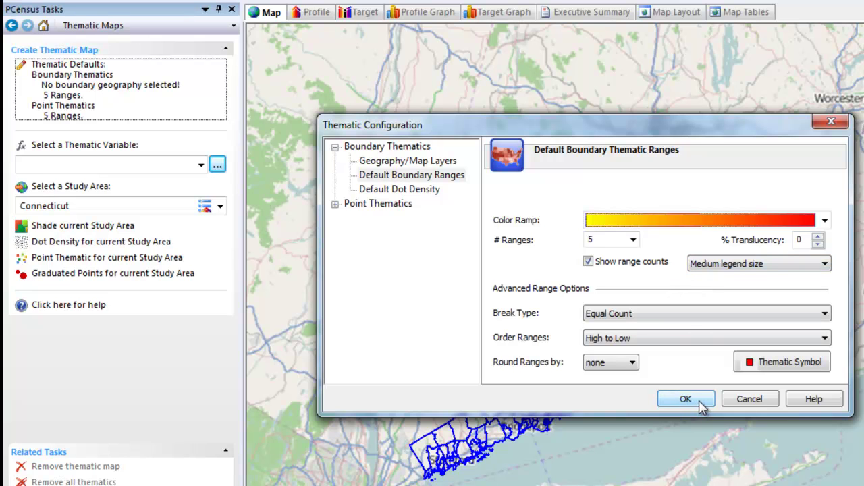
left_click(633, 362)
left_click(588, 433)
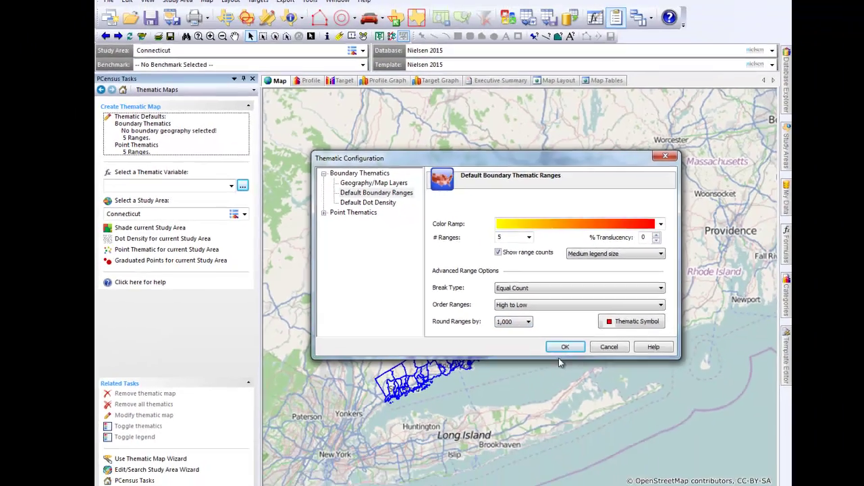
left_click(674, 393)
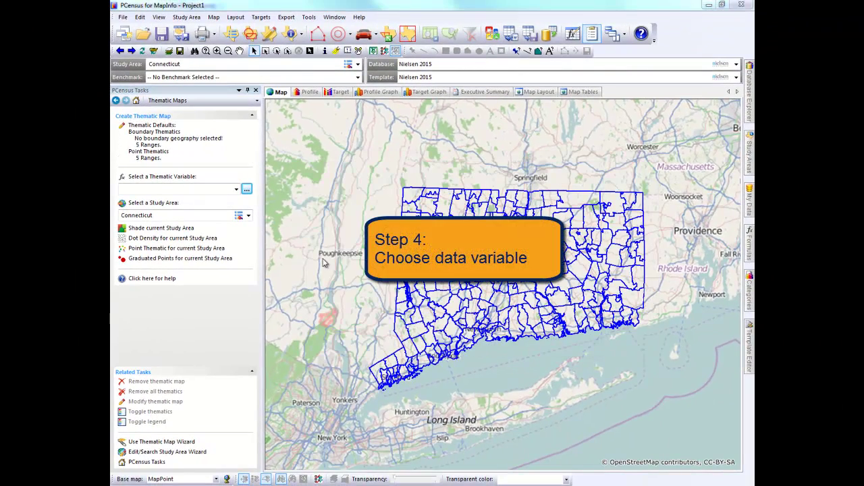
Step: Insert the 2015 Estimate line under Households in Demographic Quick Facts as an individual thematic variable
left_click(236, 190)
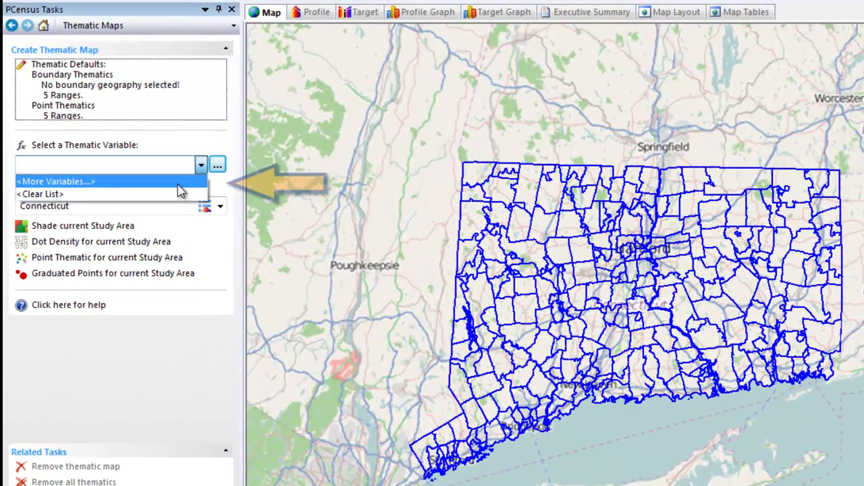
left_click(170, 182)
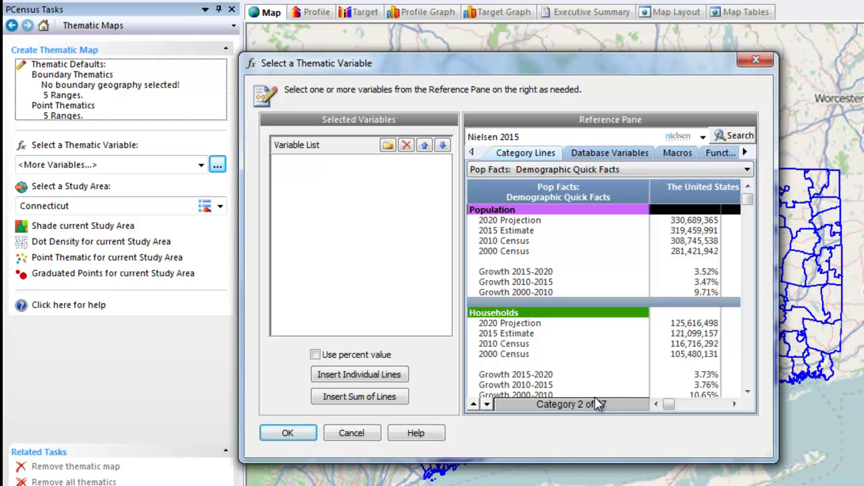
left_click(695, 334)
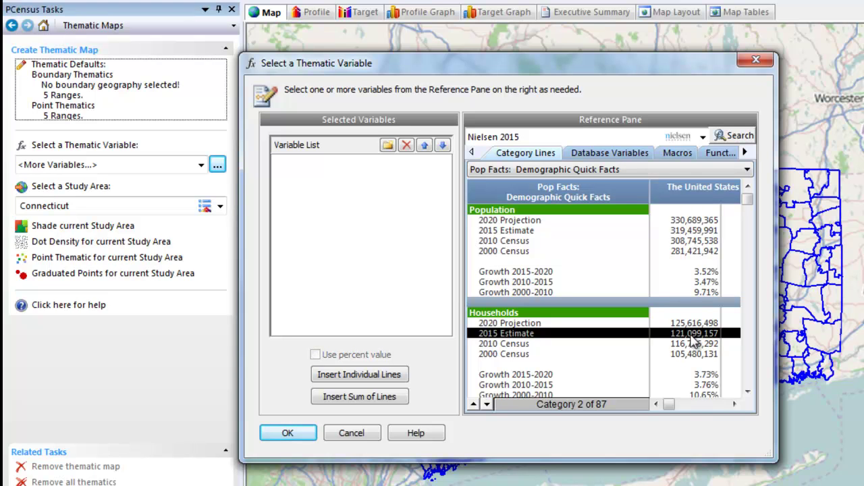
left_click(407, 376)
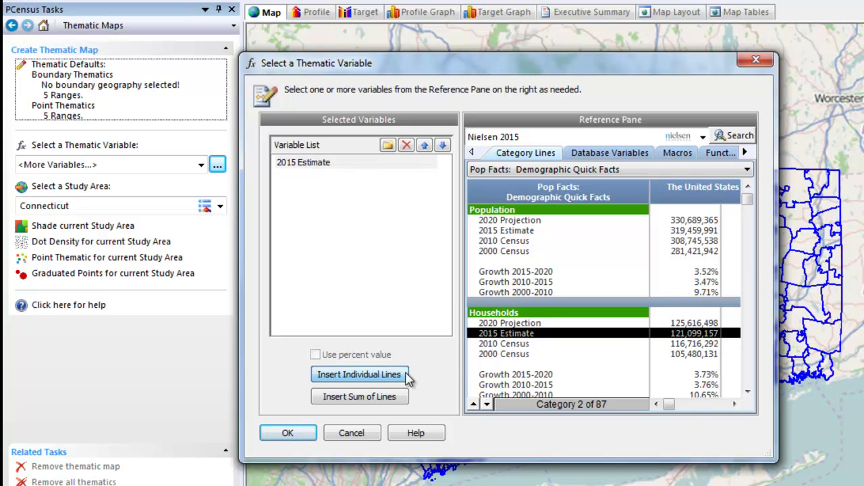
Step: Rename the inserted variable "2015 Total Households" and accept it as the thematic variable
left_click(337, 163)
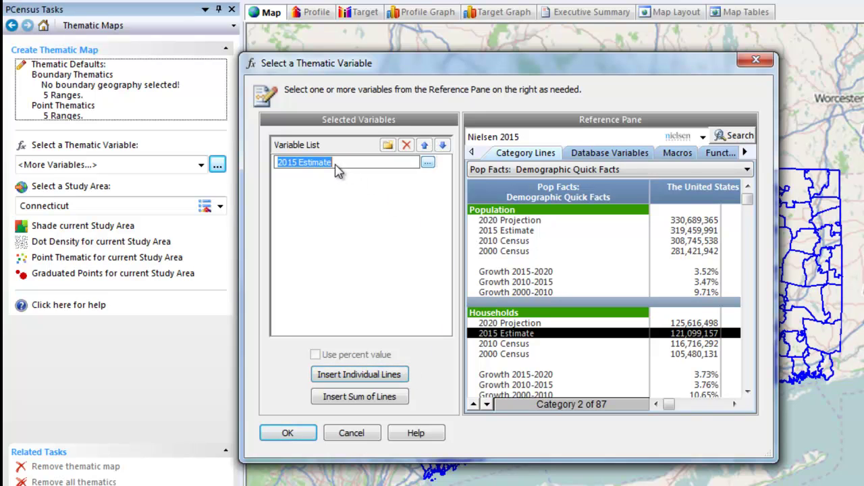
left_click(301, 166)
left_click_drag(349, 166, 298, 165)
type("Total Hou")
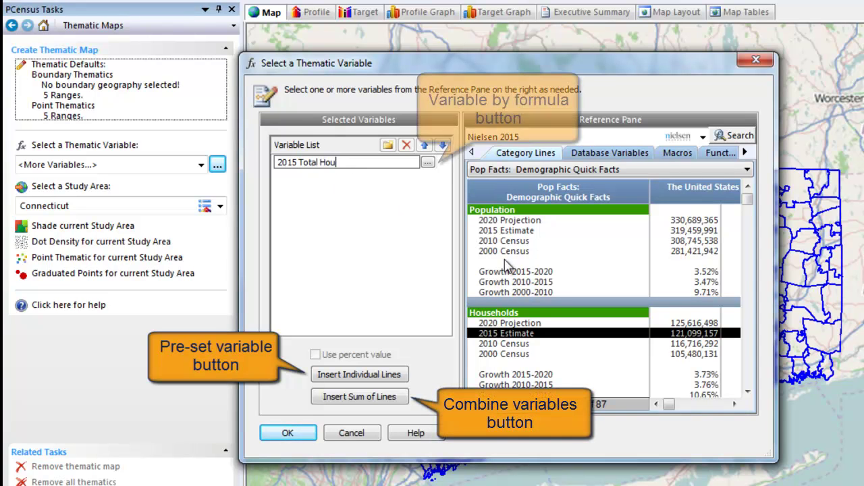
type("seholds")
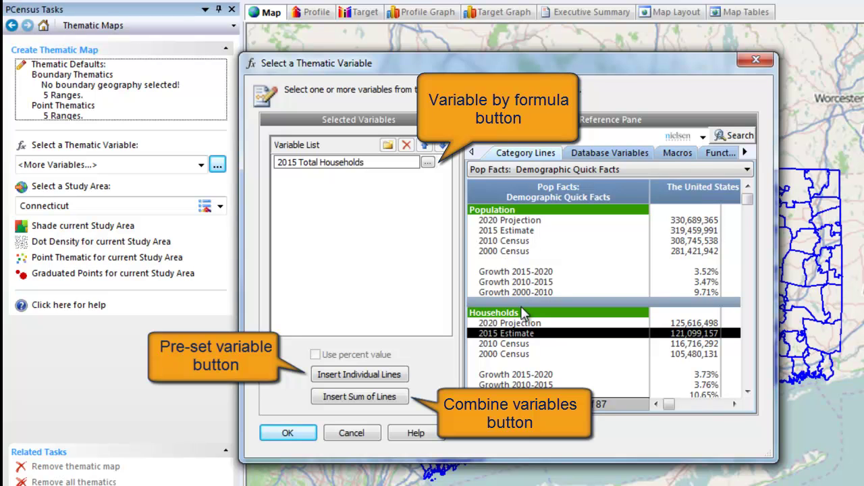
left_click(426, 247)
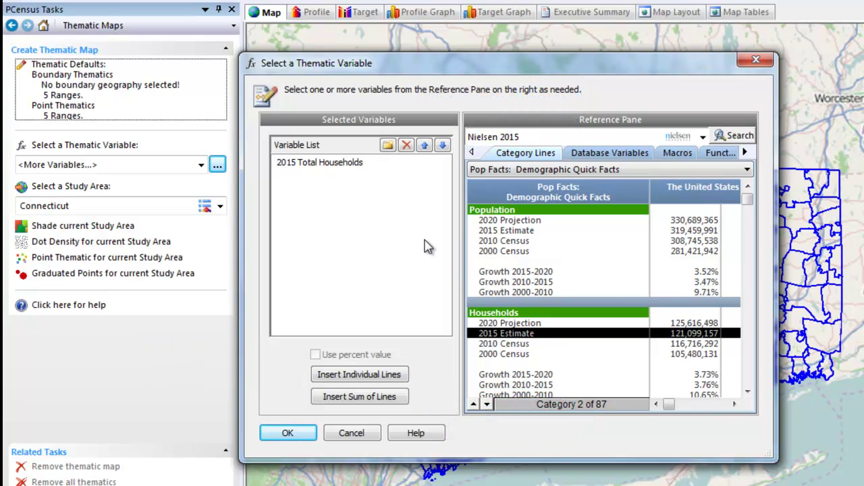
left_click(308, 437)
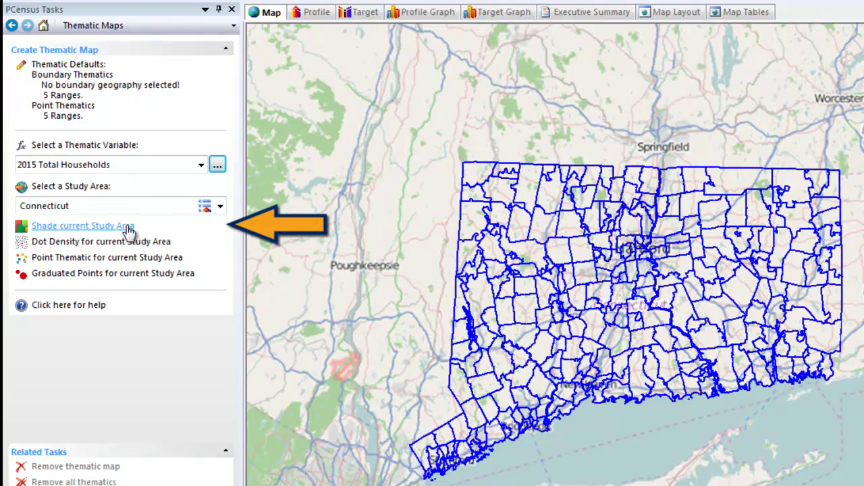
Step: Shade the current study area by ZIP code with 30% translucency
left_click(78, 232)
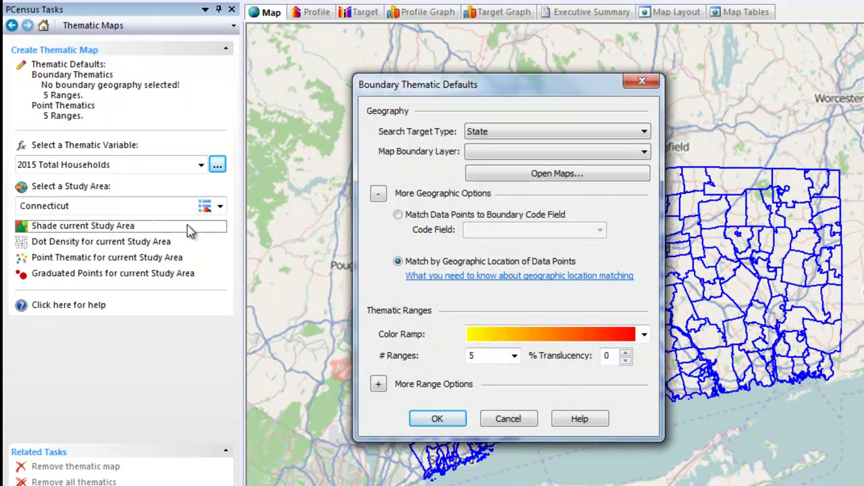
left_click(644, 133)
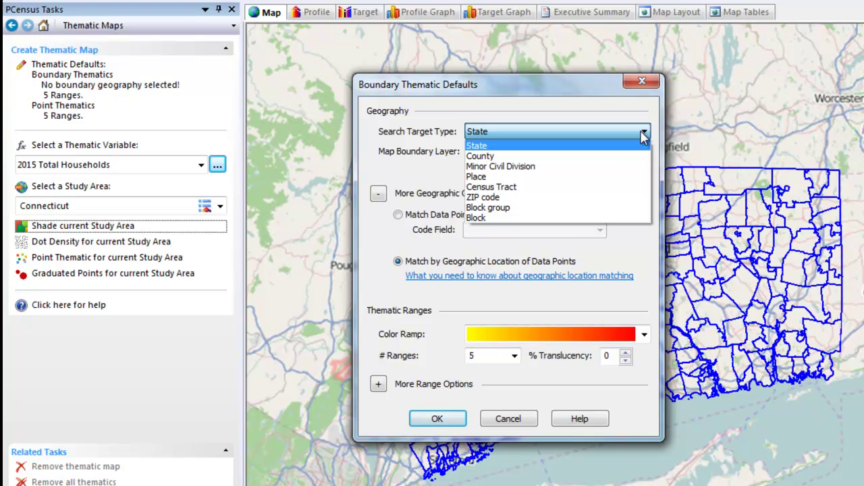
left_click(578, 197)
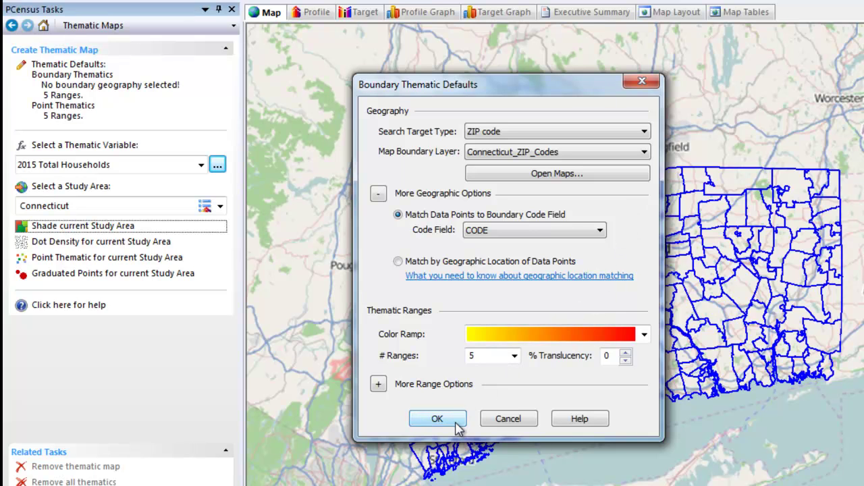
double_click(607, 355)
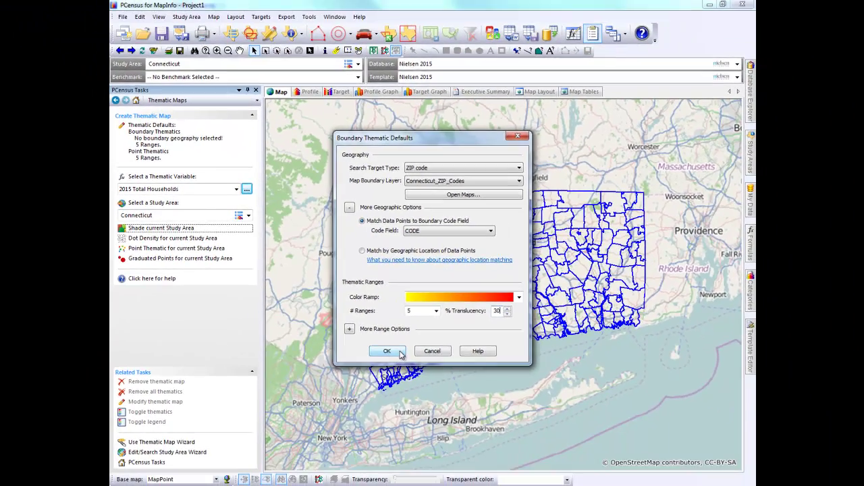
left_click(400, 352)
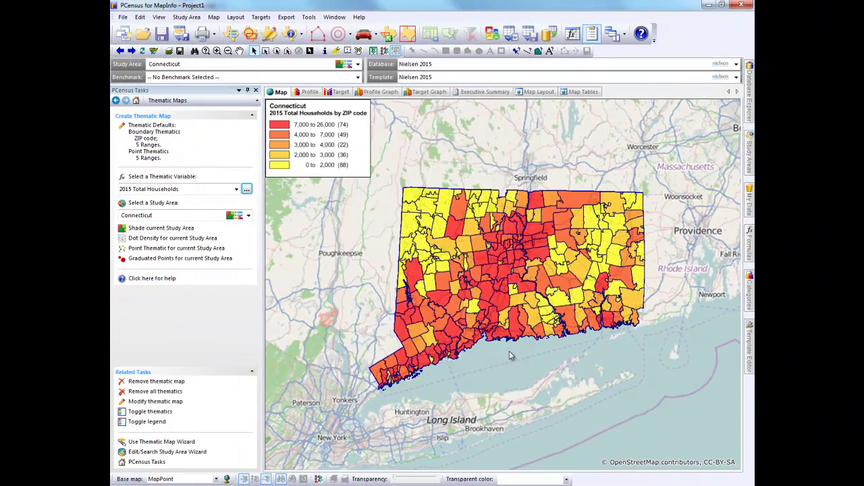
Step: Review the map's layer list and the customization options of the Ranges by _ThematicValue layer without changing anything
right_click(510, 352)
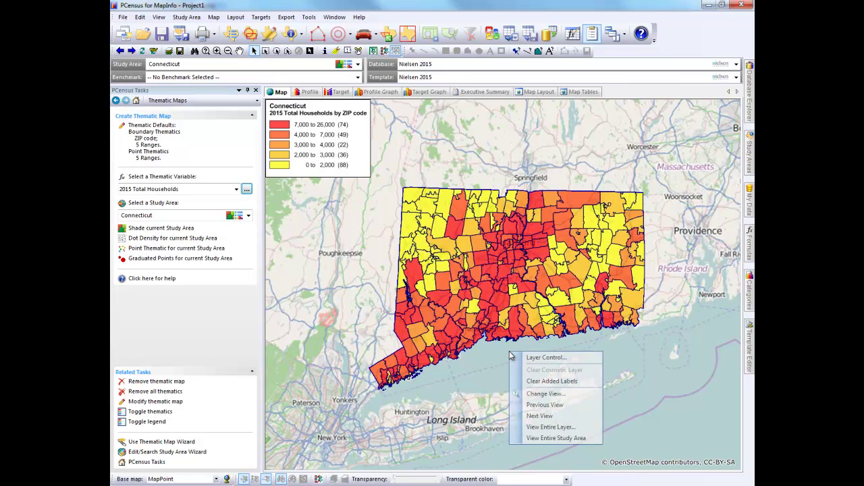
left_click(575, 359)
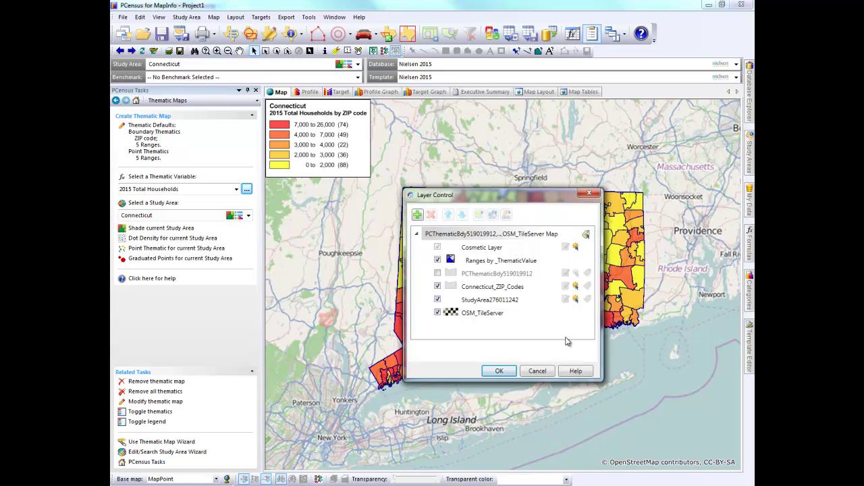
double_click(505, 263)
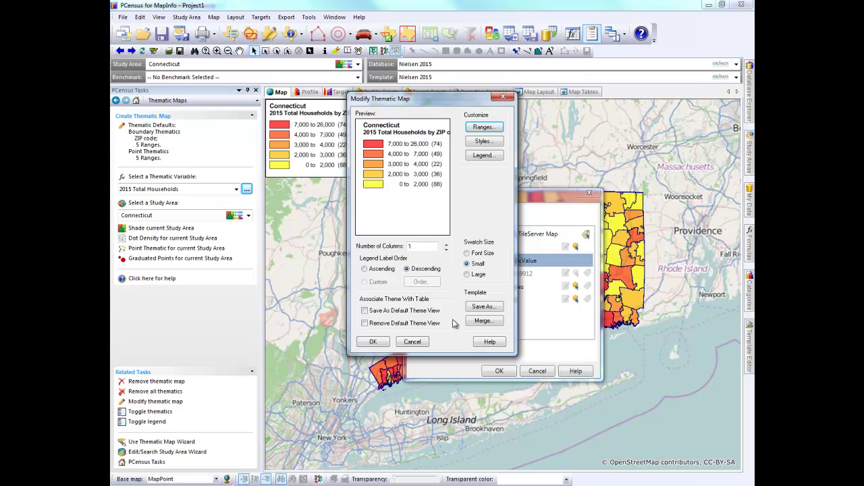
left_click(413, 342)
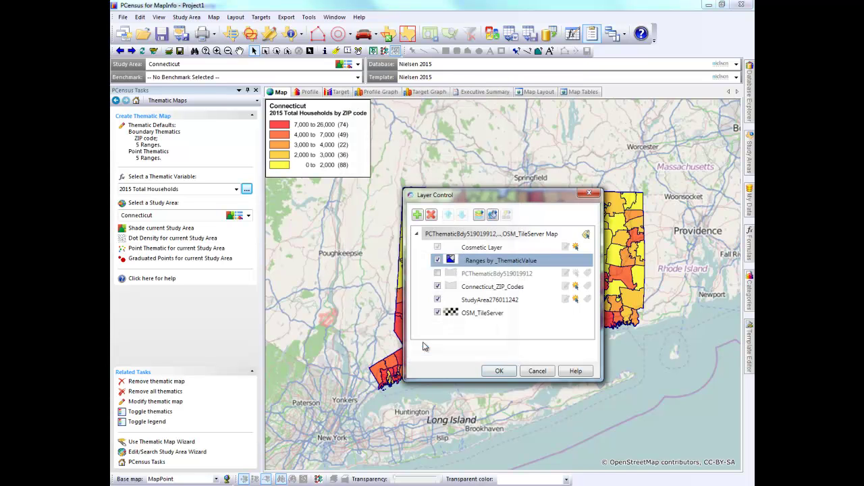
left_click(501, 372)
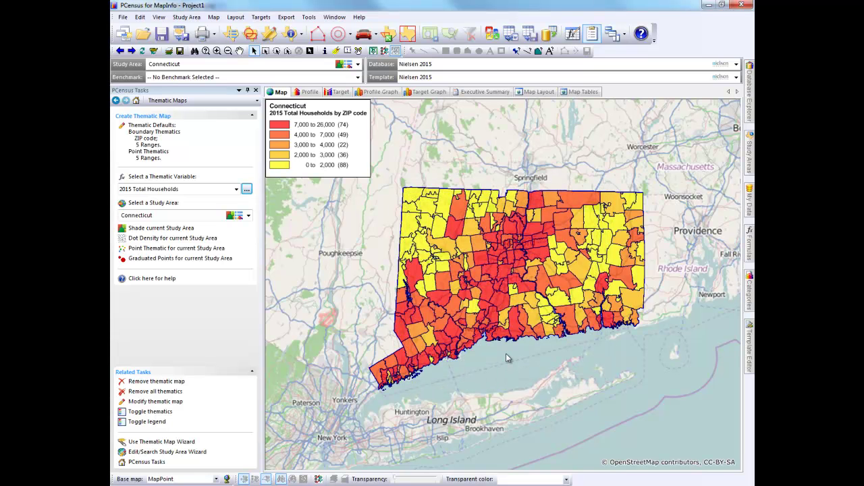
Step: Save the map as a MapInfo workspace (.wor) in the Samples\ZIP Codes folder
left_click(123, 18)
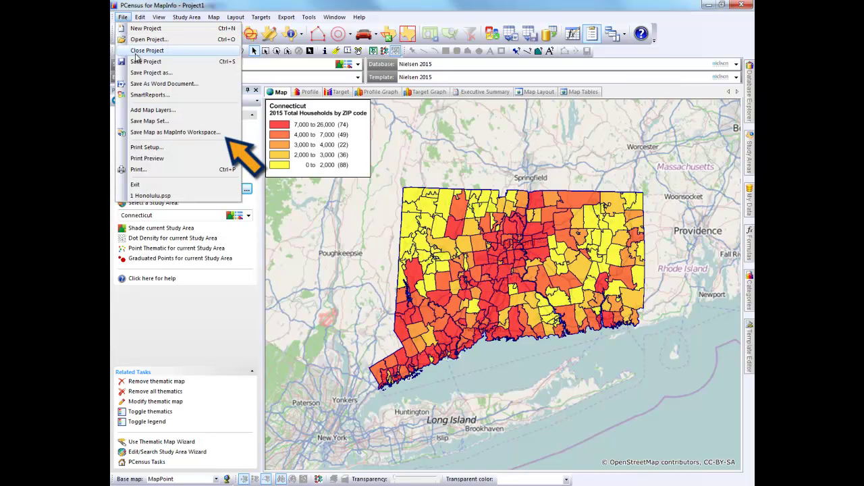
left_click(225, 139)
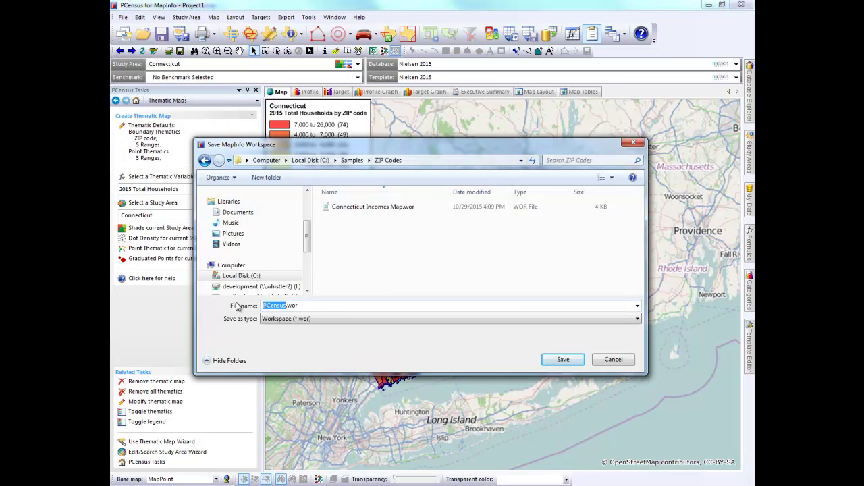
type("Co")
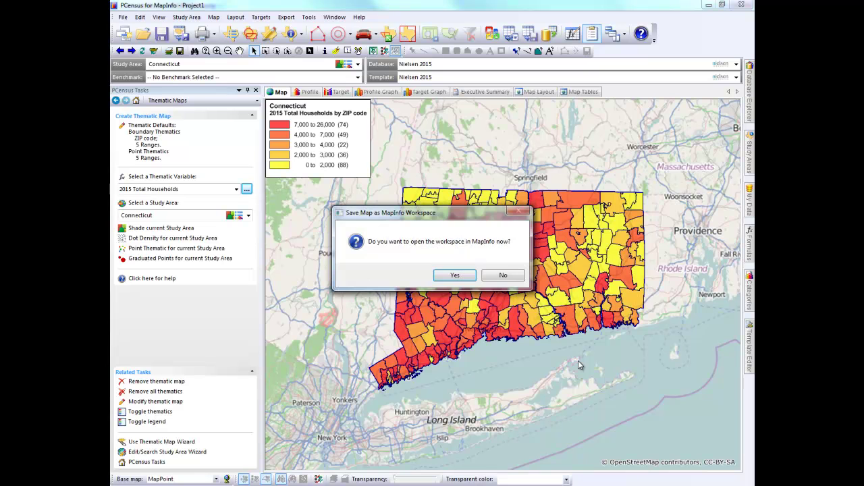
Step: Open the saved workspace in MapInfo Pro, then move the legend window below the layer list and heighten it to show all five ranges
left_click(455, 275)
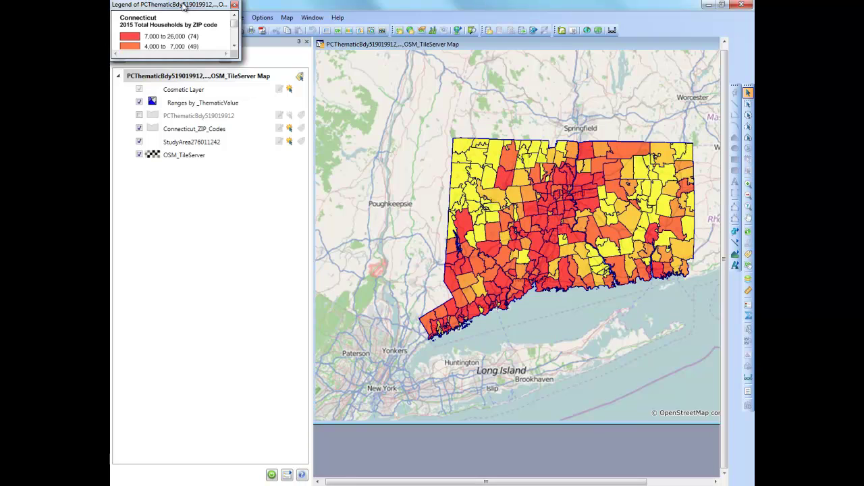
left_click_drag(247, 298, 246, 359)
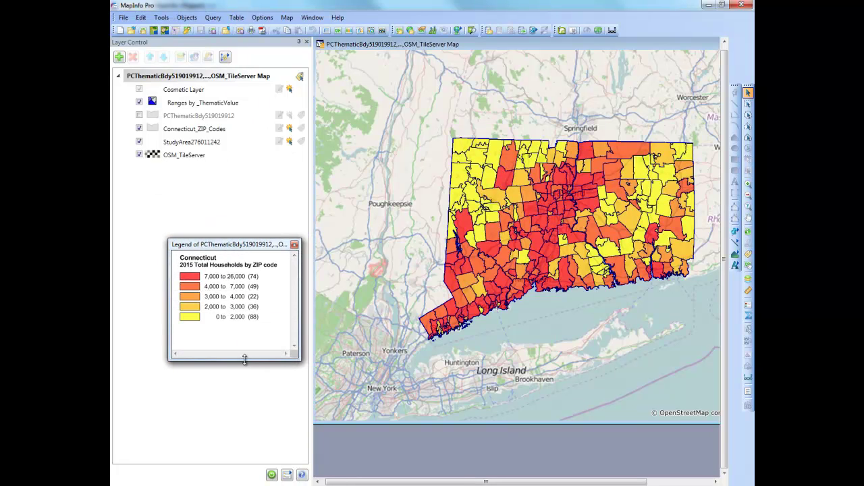